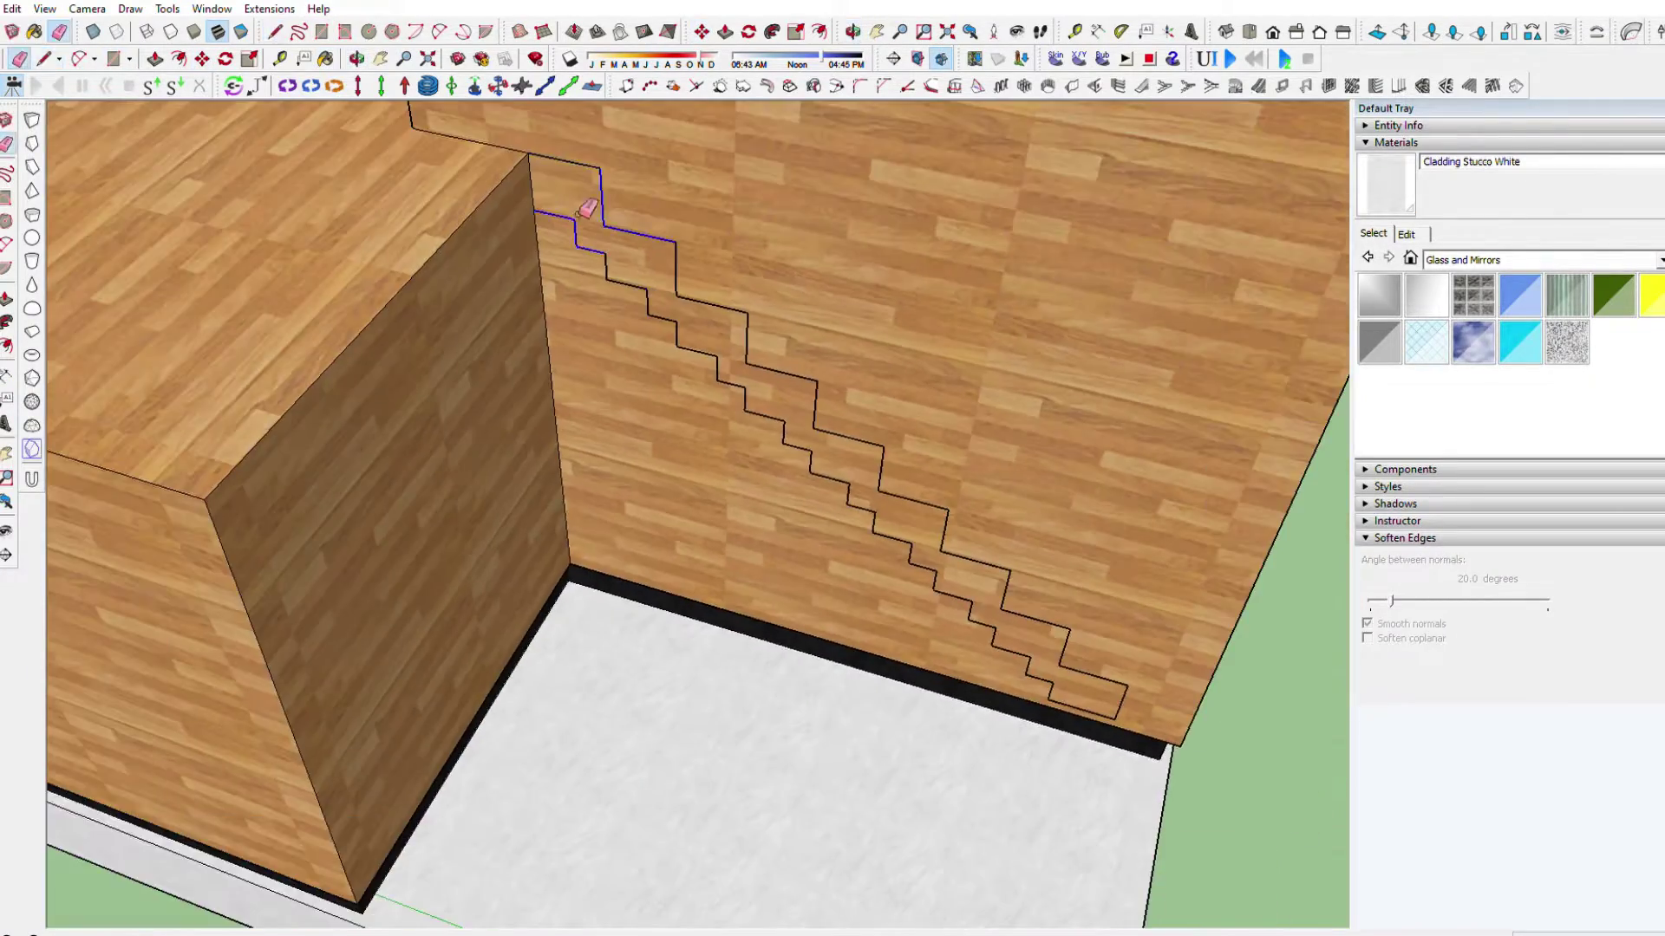
# Zoom the view around the diagonal row of step rectangles on the wood-clad wall.
pyautogui.scroll(-5, 661, 411)
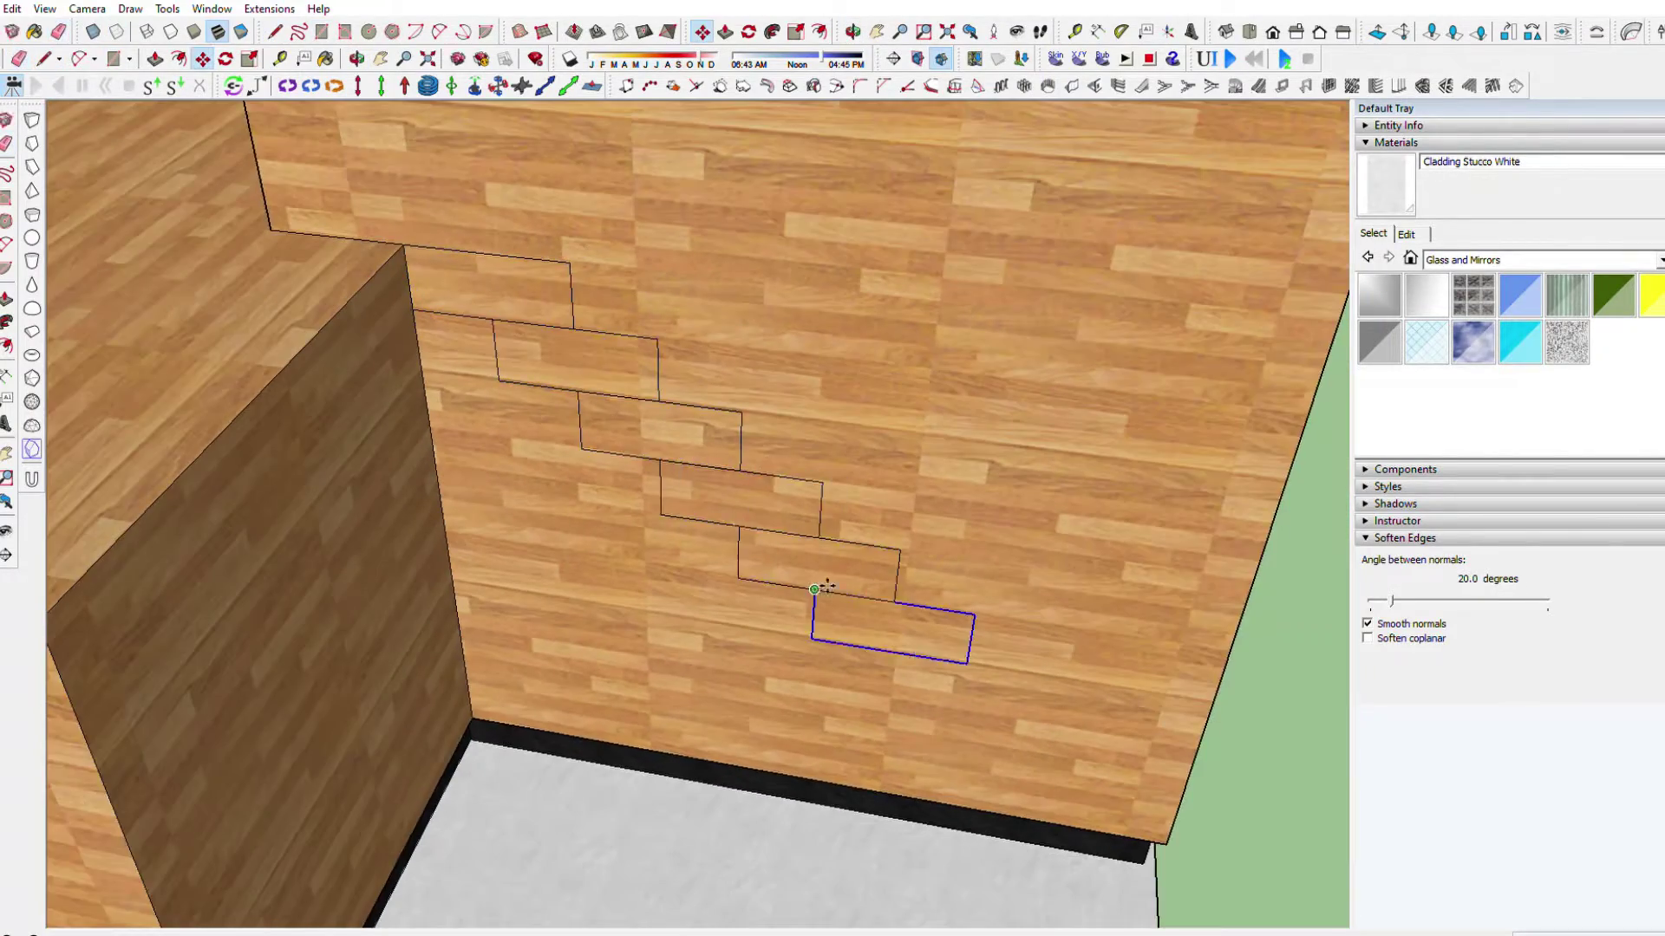
pyautogui.scroll(-3, 828, 587)
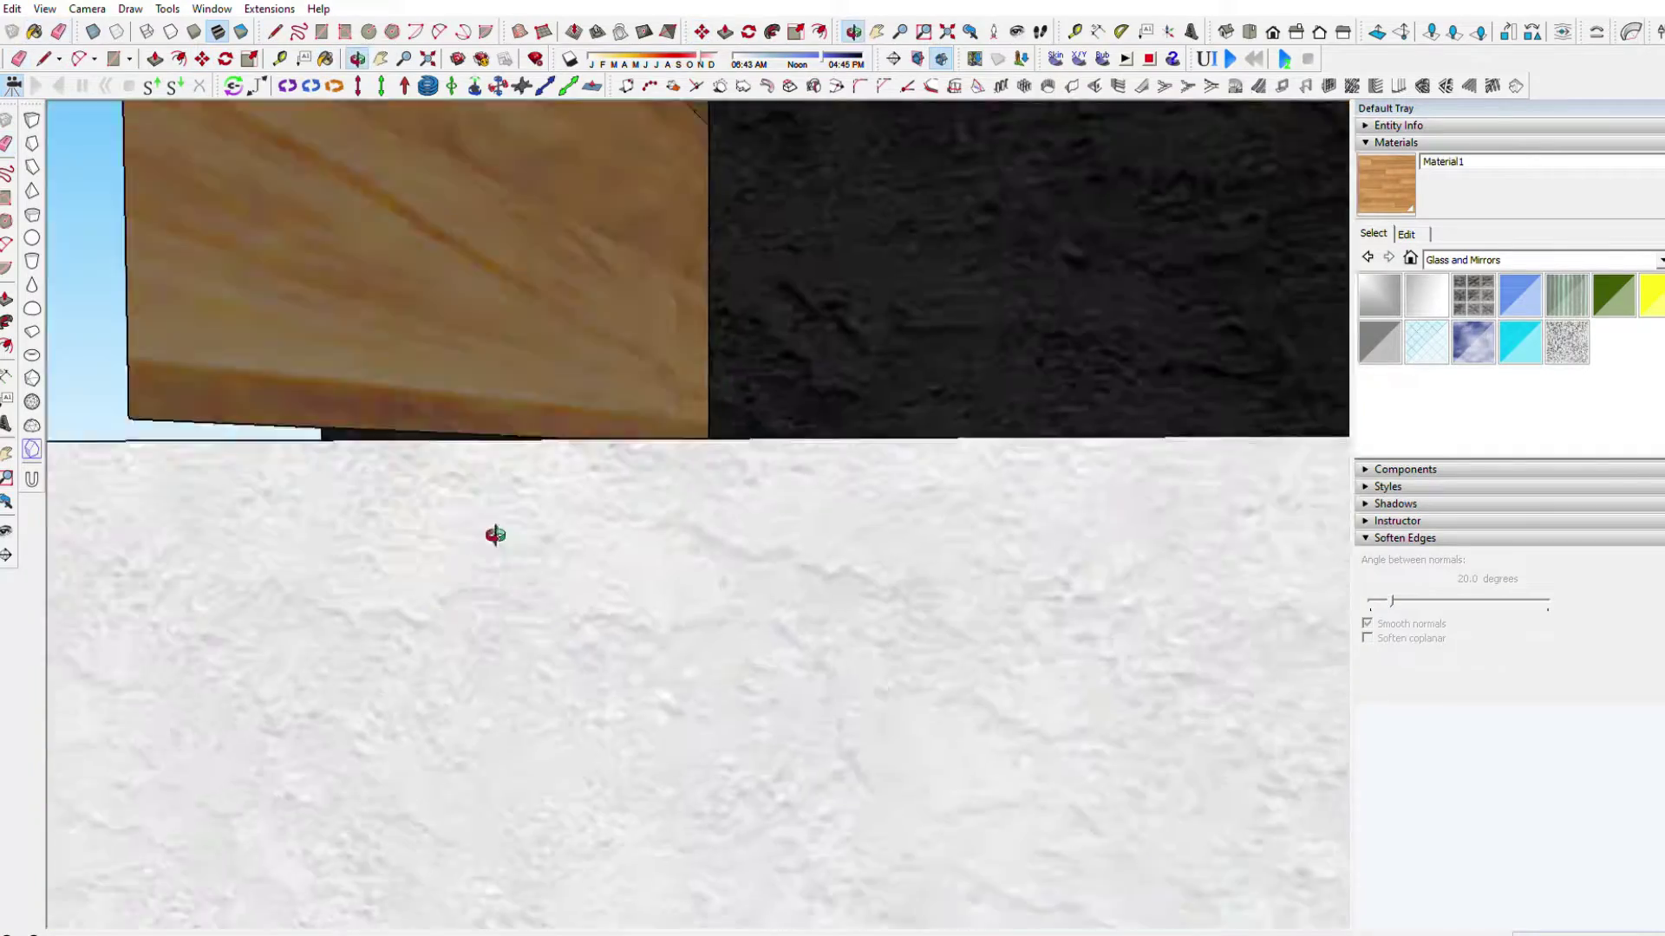
# Switch to the Rectangle tool (R) to begin the tall door outline.
pyautogui.press('r')
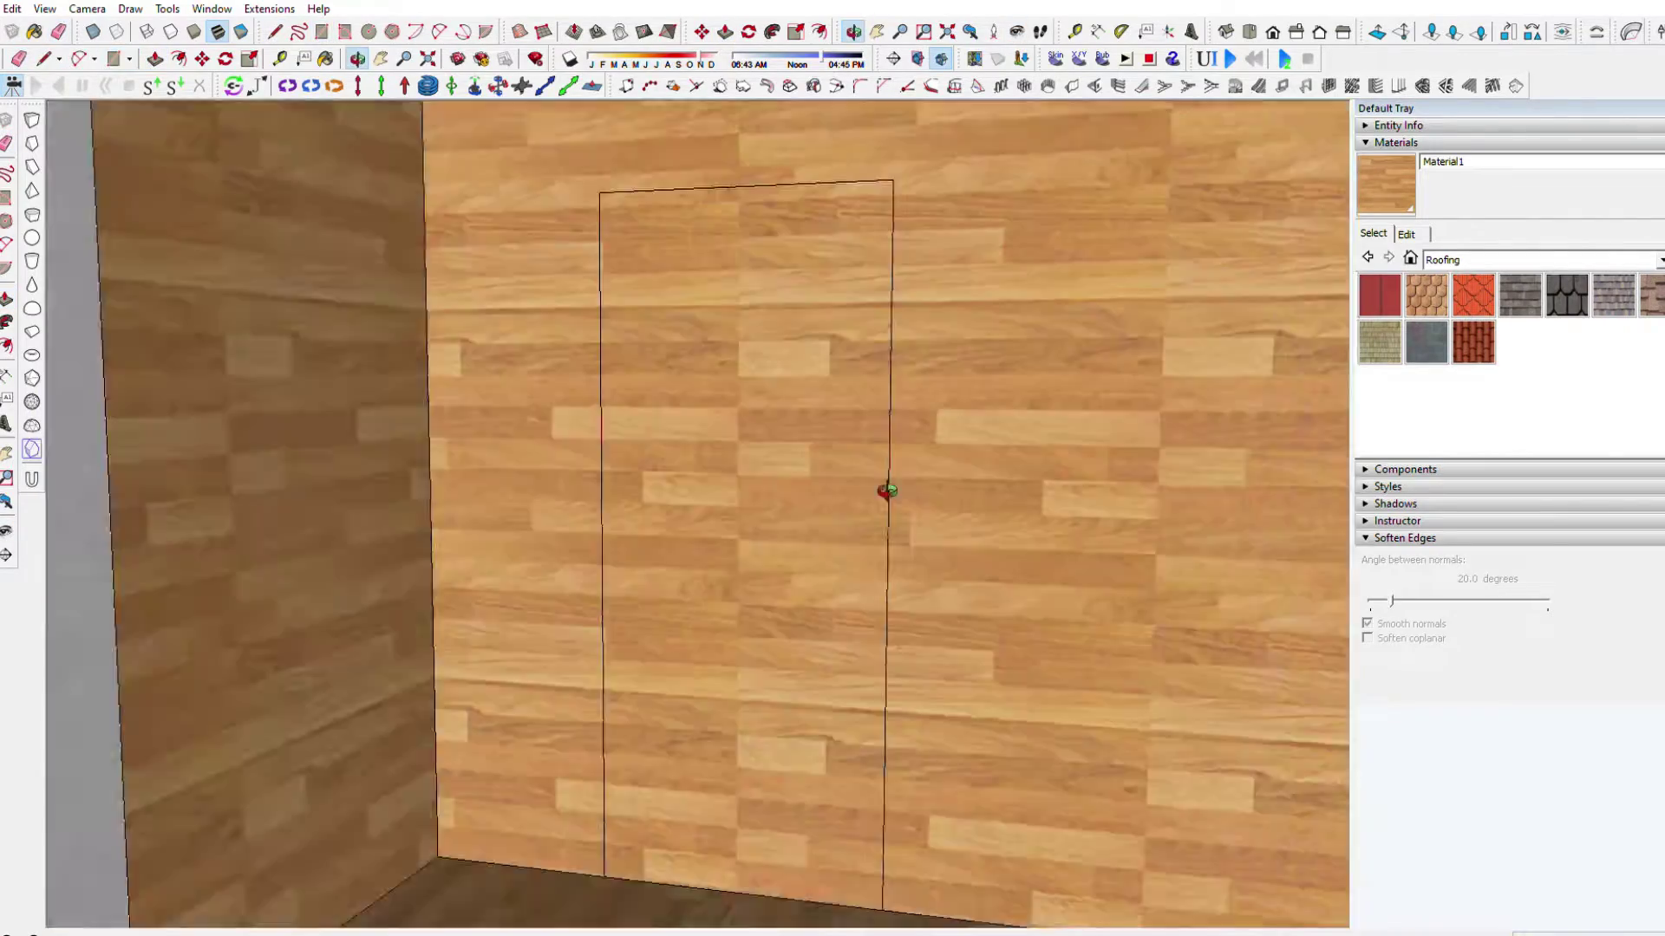
# Orbit the view to face the room's back wood-clad wall.
pyautogui.moveTo(886, 491); pyautogui.dragTo(802, 604)
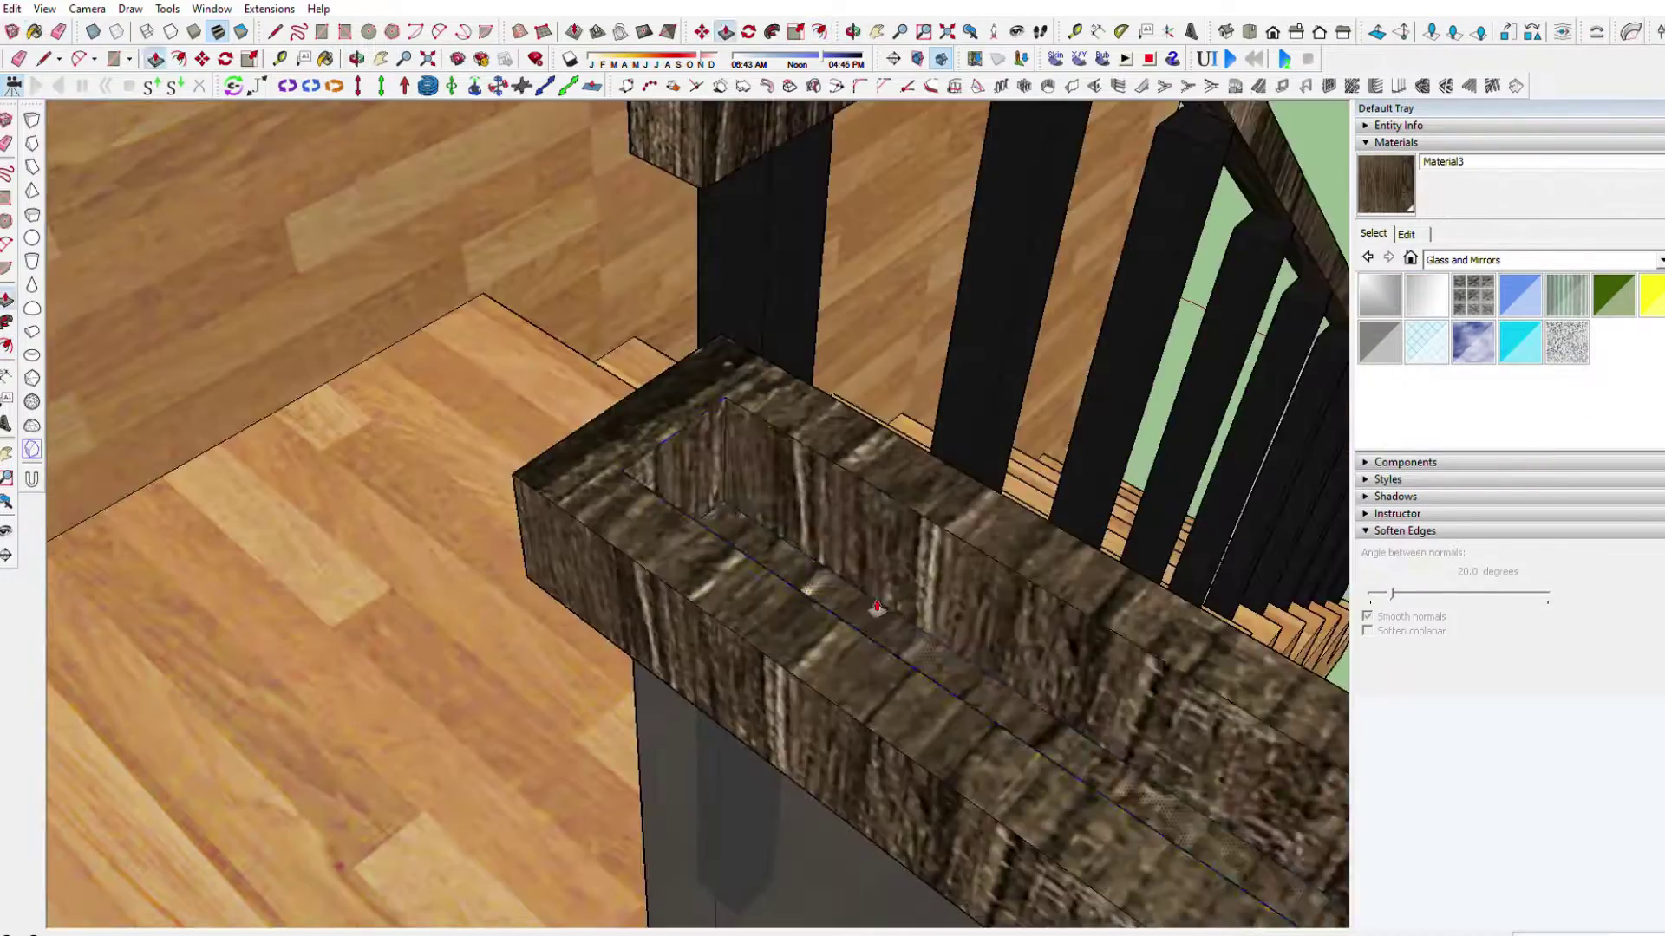
pyautogui.scroll(3, 351, 491)
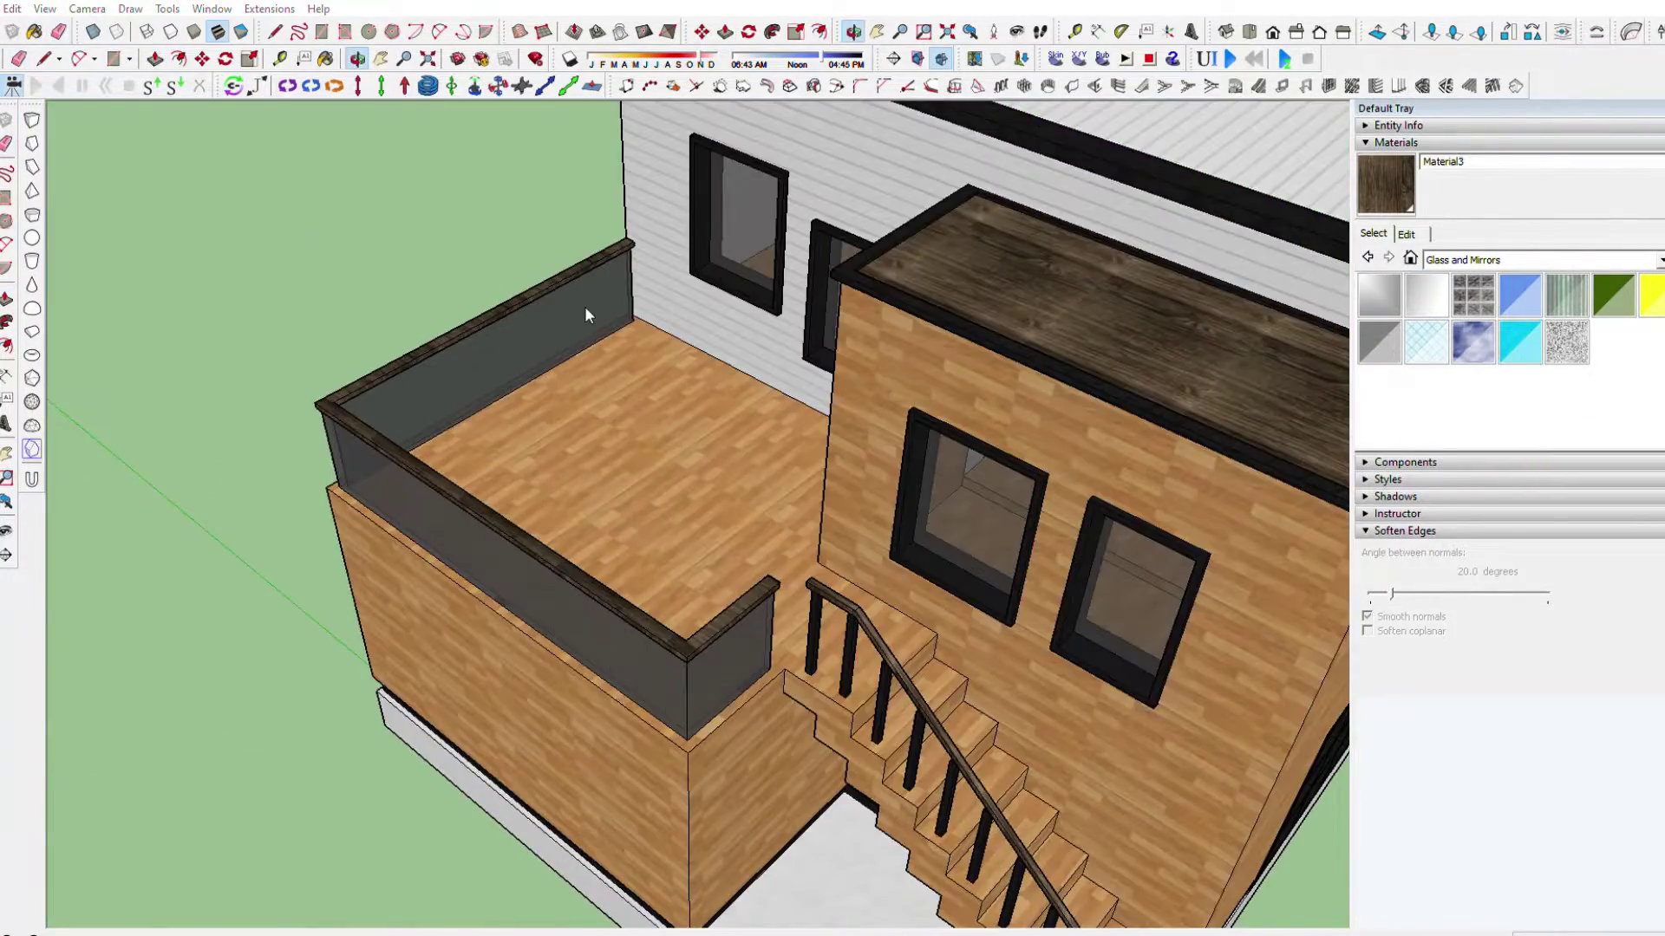